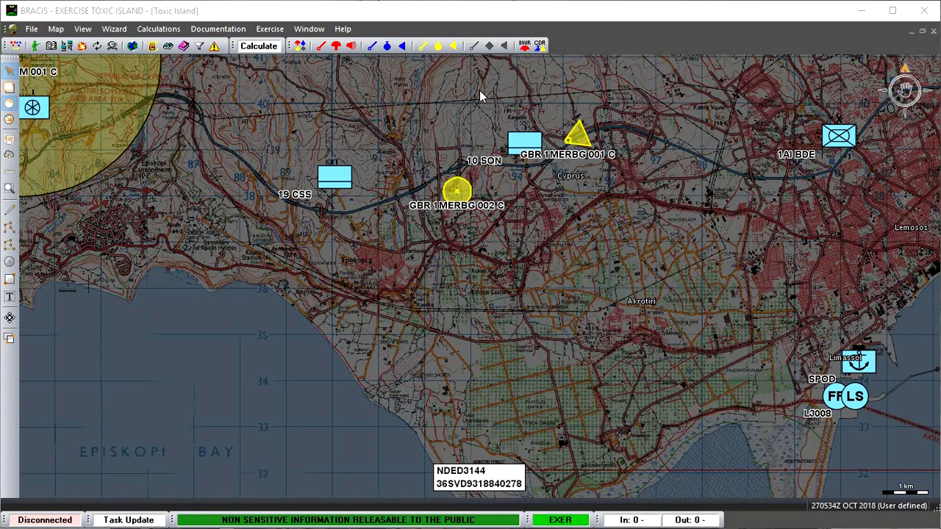
- Review the CBRN 3 CHEM message GBR 1MERBG 001 C and examine its hazard area on the Toxic Island map
left_click(453, 48)
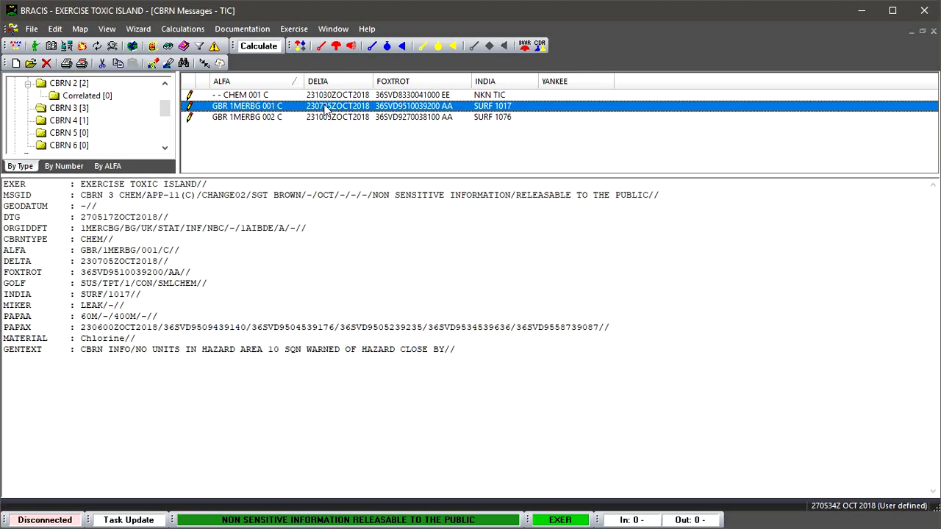
left_click(335, 30)
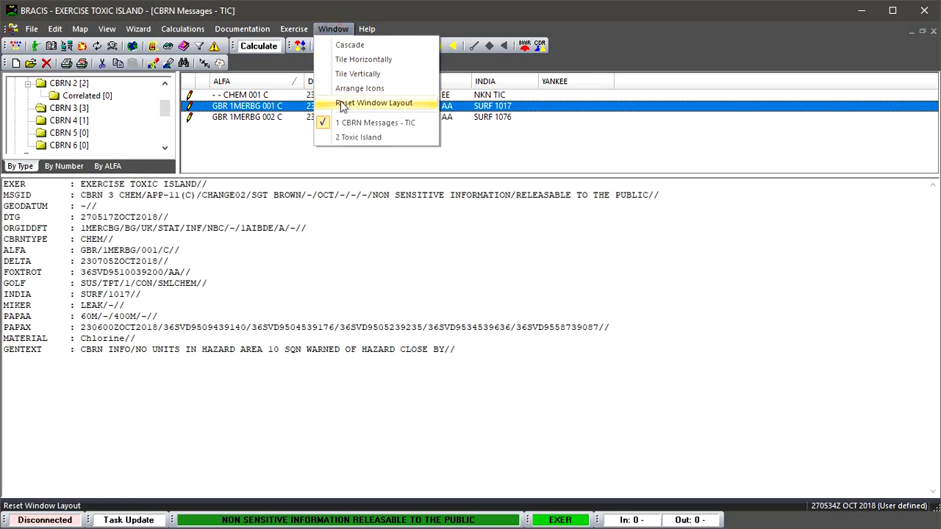
left_click(348, 137)
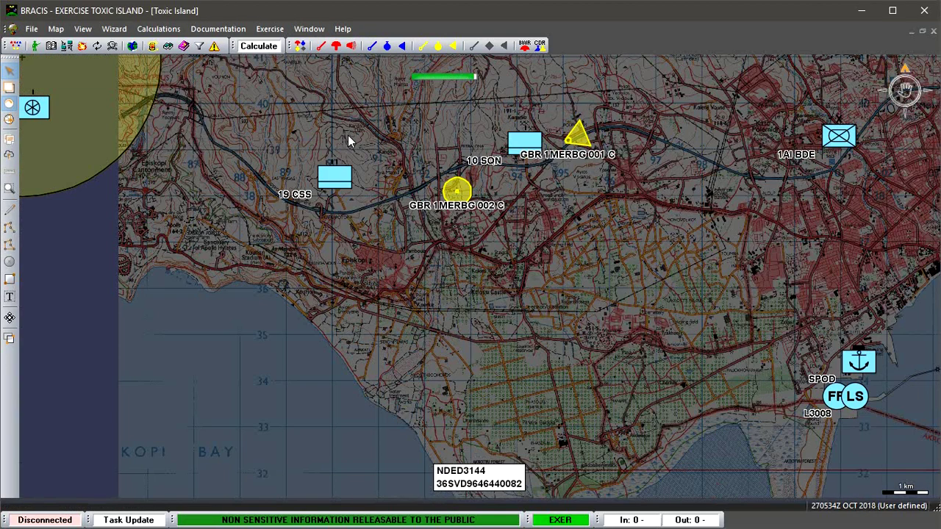
scroll(607, 180, "up", 1)
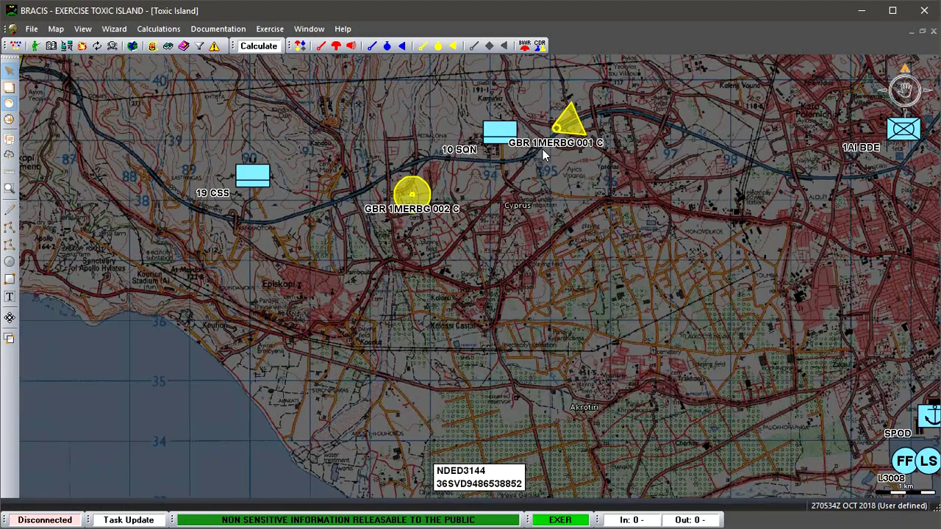
scroll(543, 149, "up", 3)
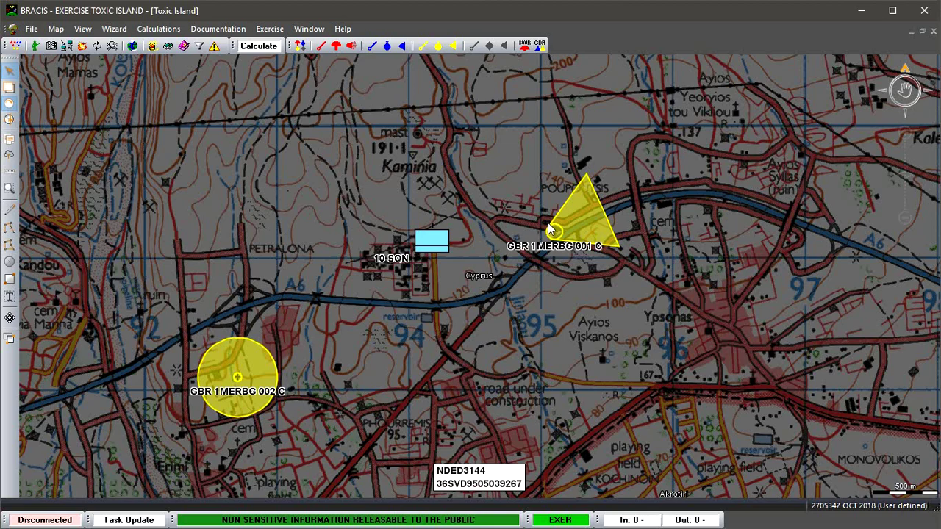
- Publish the hazard area of CBRN 3 message GBR 1MERBG 001 C in KML format as an attachment to an Info Report
left_click(452, 47)
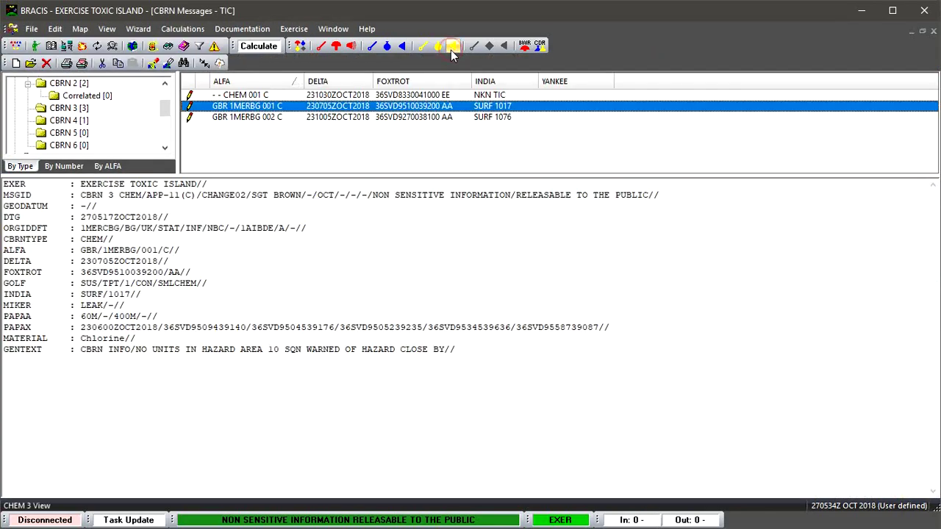
right_click(390, 110)
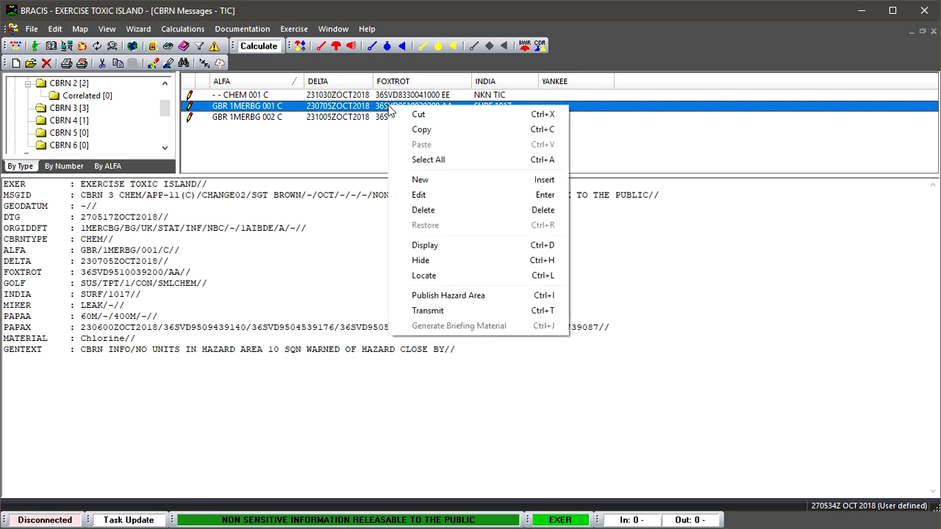
left_click(453, 297)
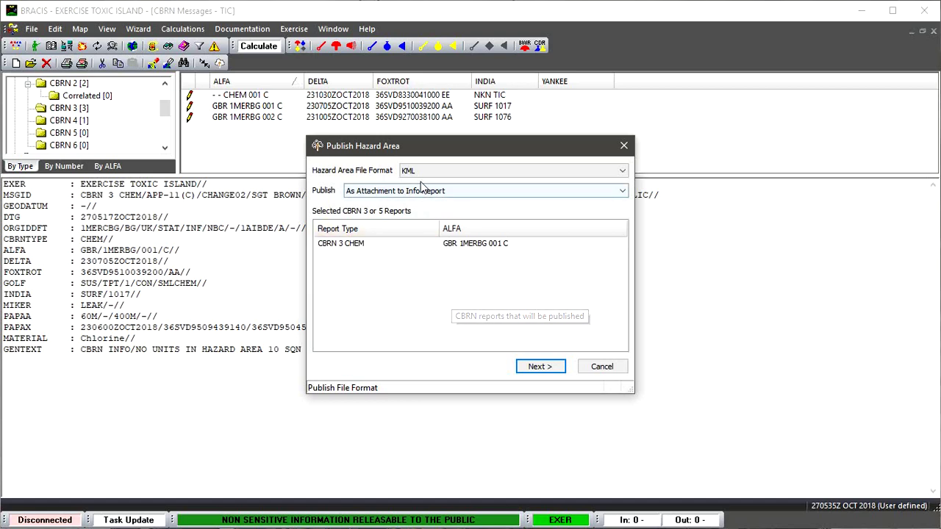
left_click(622, 173)
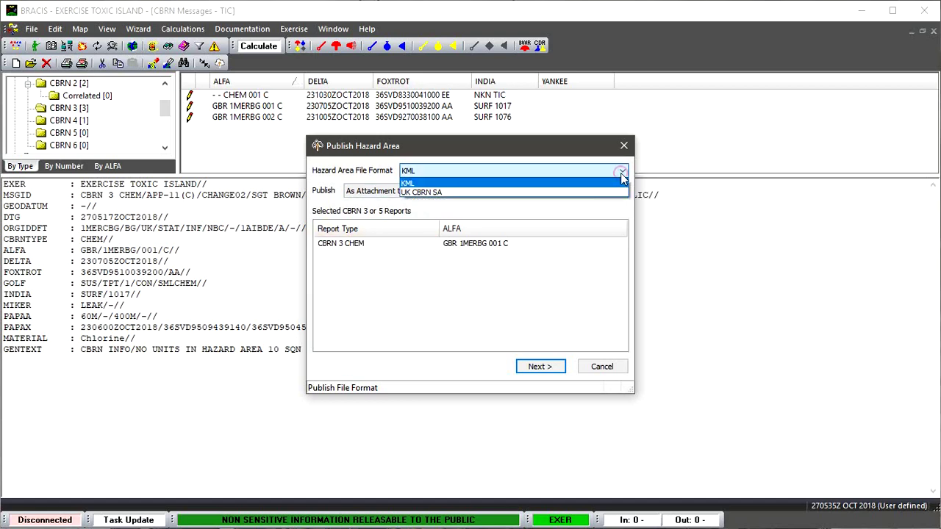
left_click(478, 211)
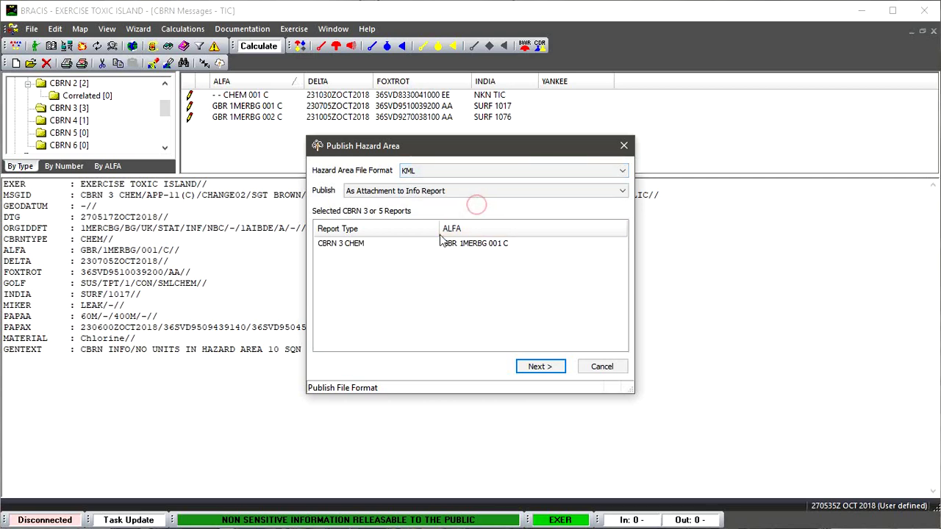
left_click(333, 245)
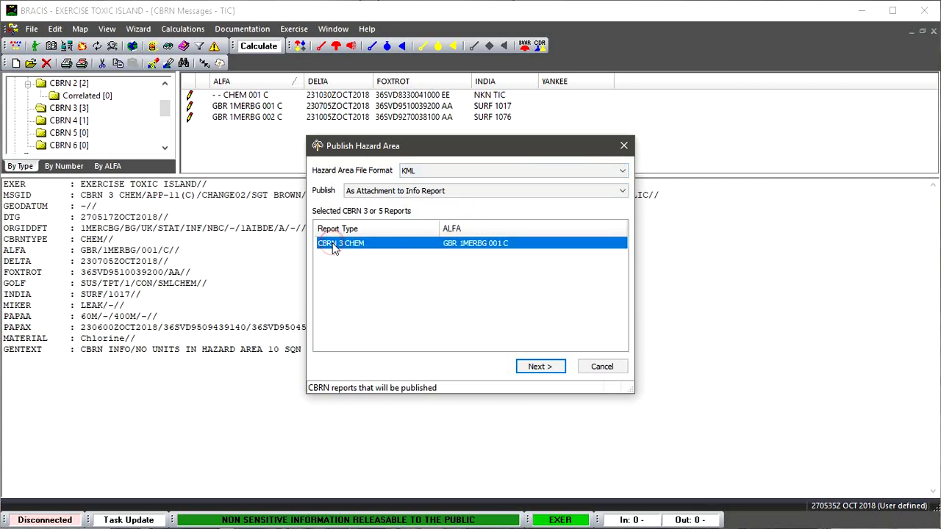
left_click(537, 367)
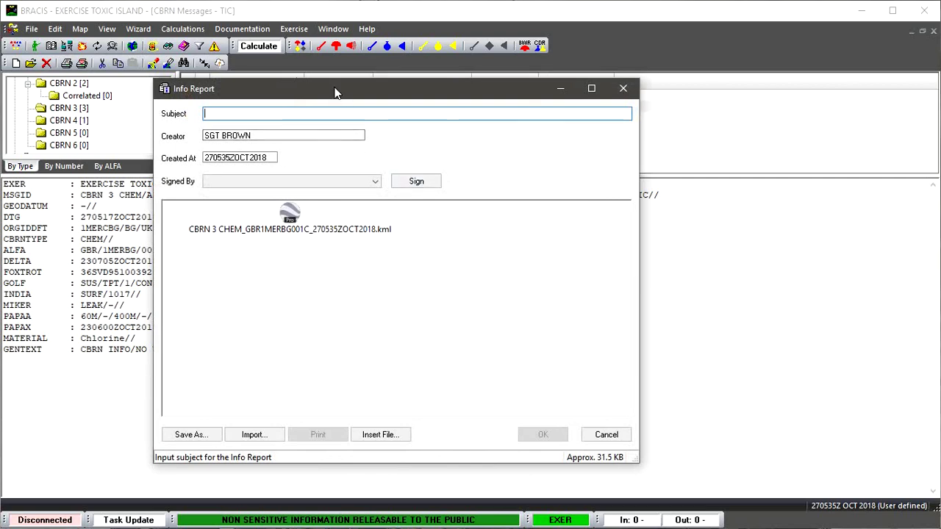
- Give the Info Report the subject "Hazard Template"
left_click_drag(335, 94, 395, 102)
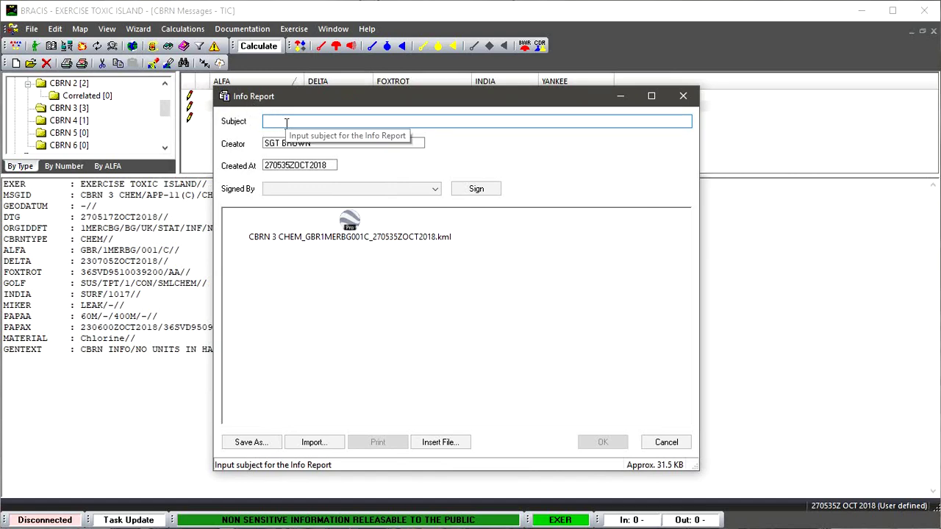
type("T")
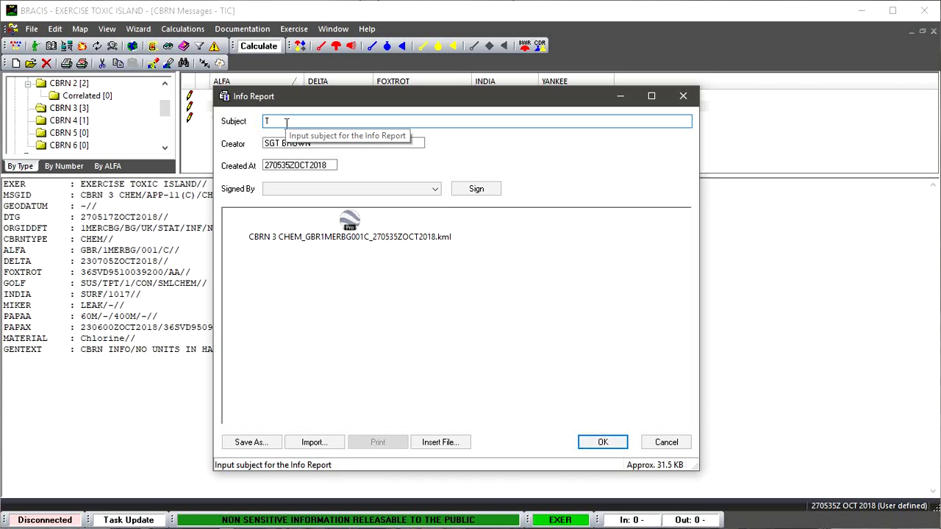
key("BackSpace")
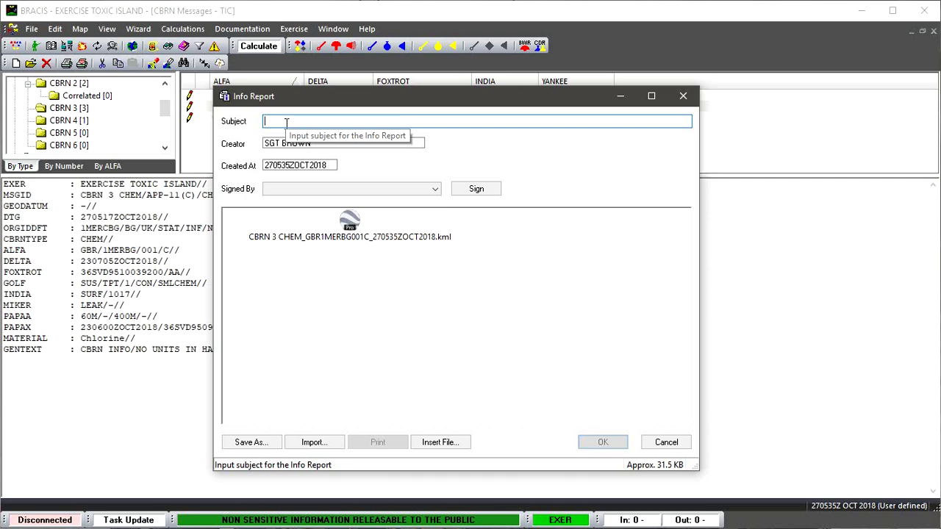
type("Haz")
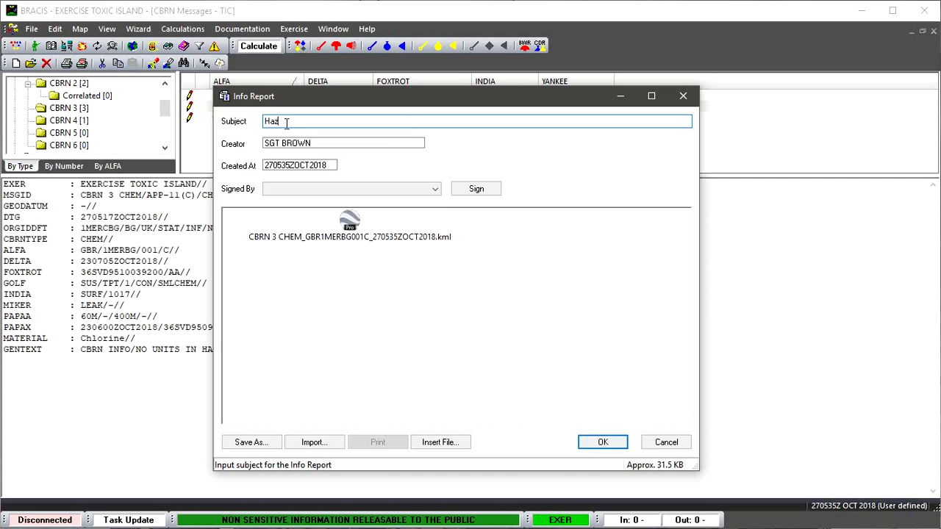
type("ard Template")
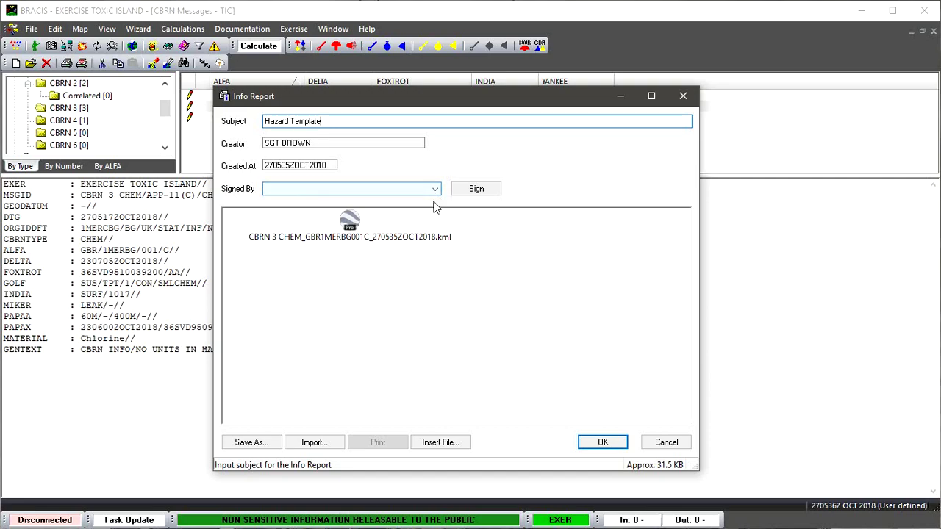
- Submit the Info Report and check the full identifier of the available transmission destination, cancelling without transmitting
left_click(592, 442)
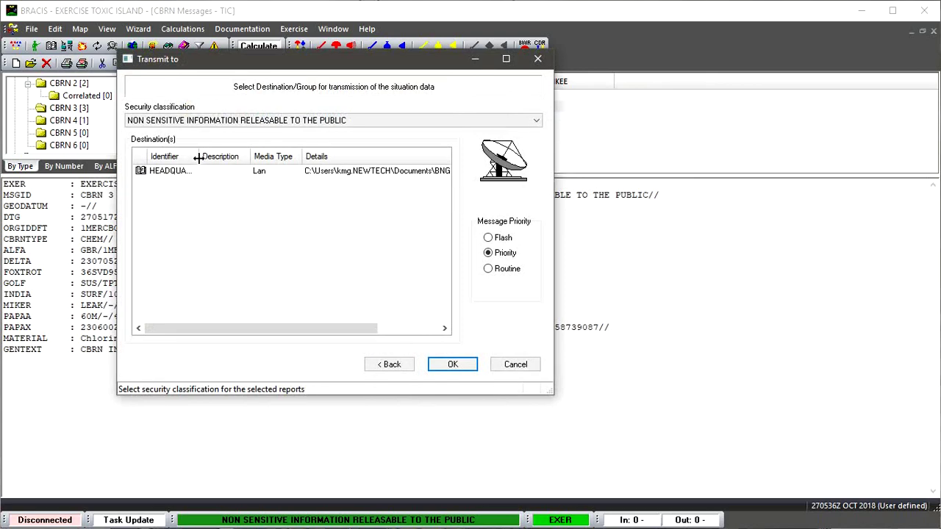
left_click_drag(199, 156, 226, 158)
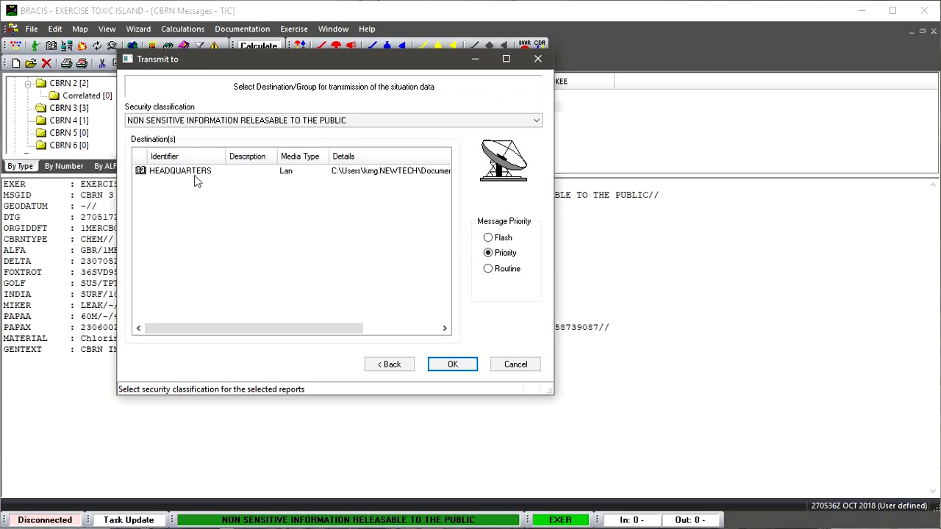
left_click(515, 365)
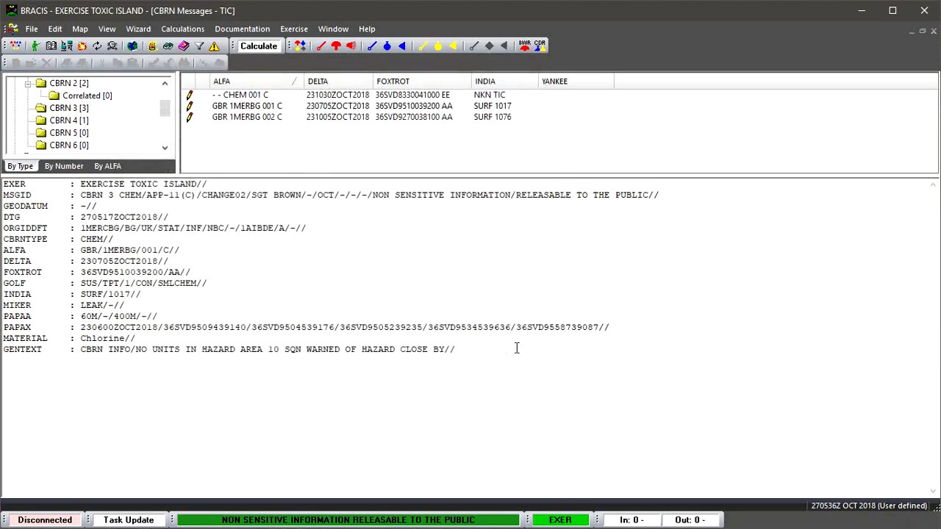
- Publish the GBR 1MERBG 001 C hazard area as a KML attachment to an Info Report and copy the KML file out of it
right_click(329, 109)
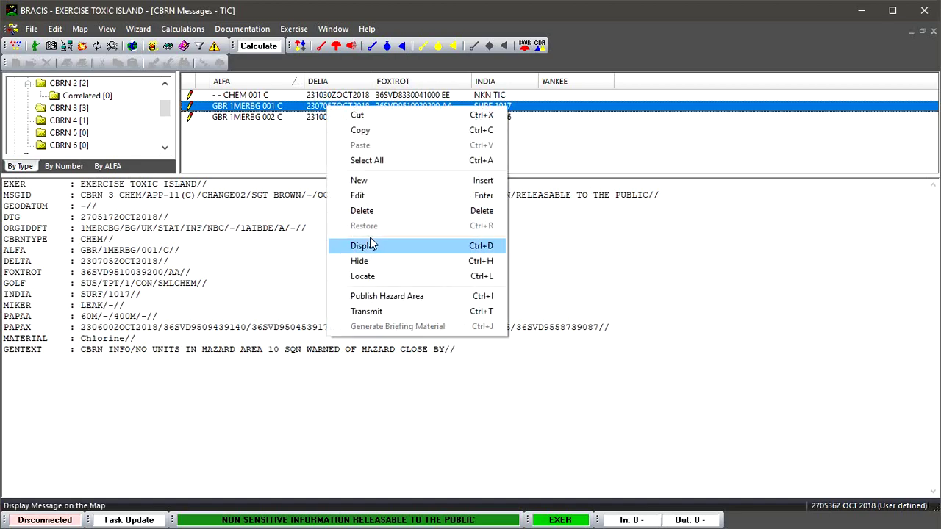
left_click(401, 357)
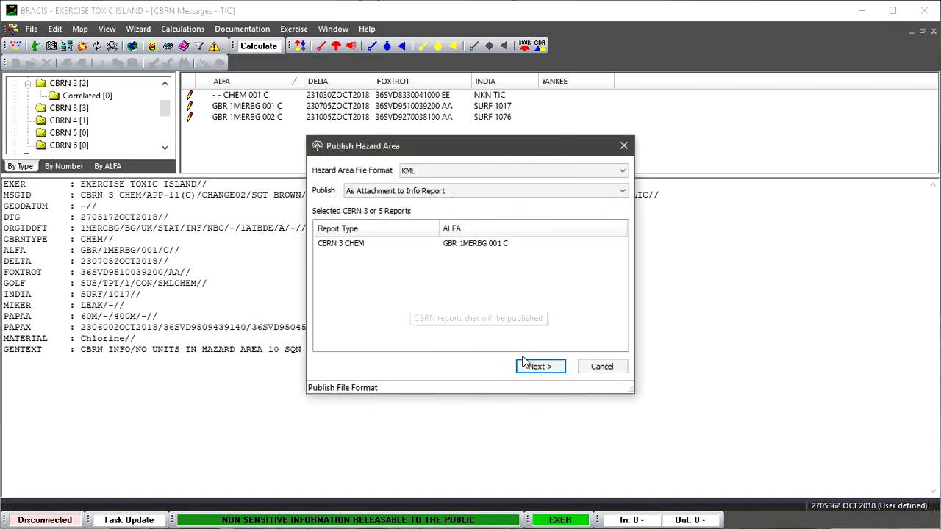
left_click(531, 367)
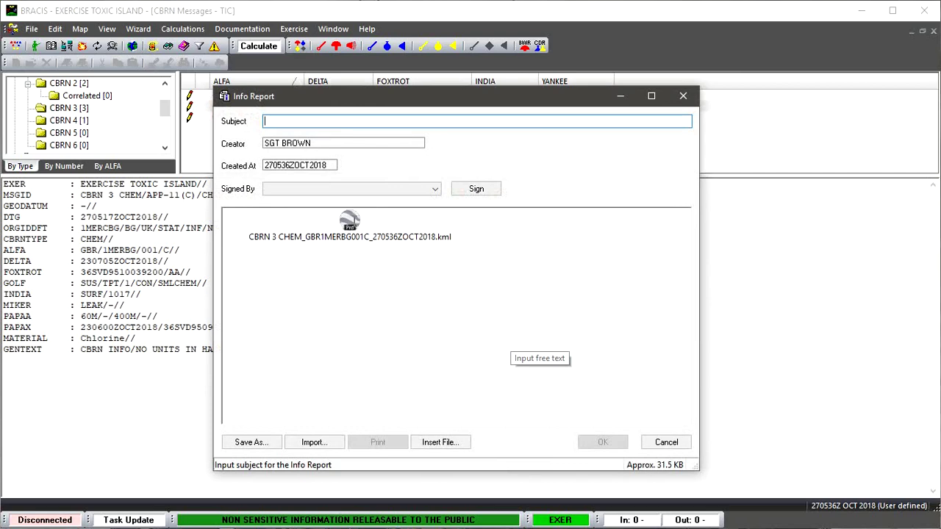
left_click(347, 227)
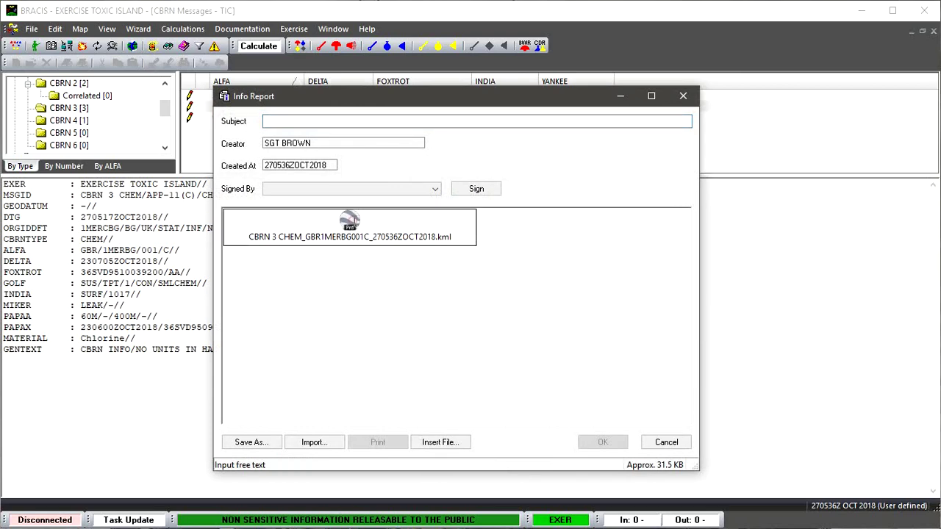
left_click_drag(338, 237, 58, 266)
- Discard the Info Report without saving and abort the hazard area publishing process
left_click(661, 445)
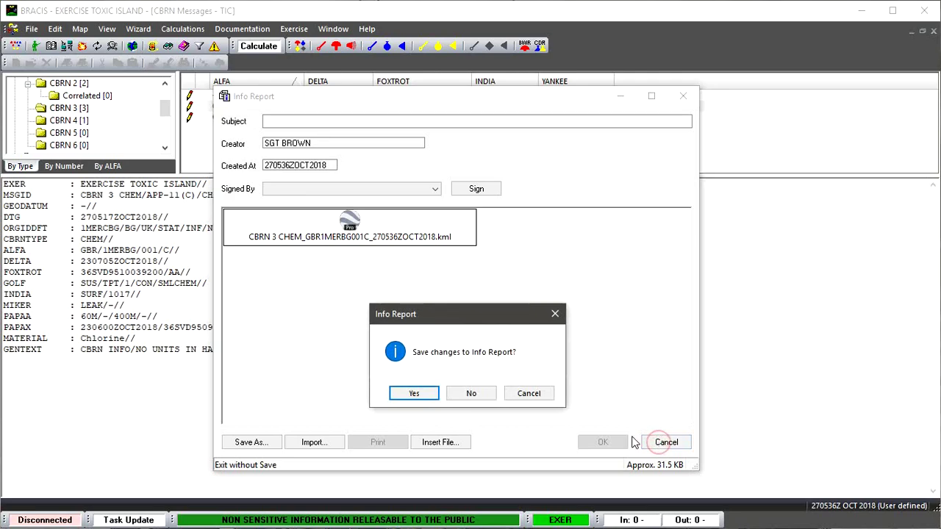
left_click(472, 393)
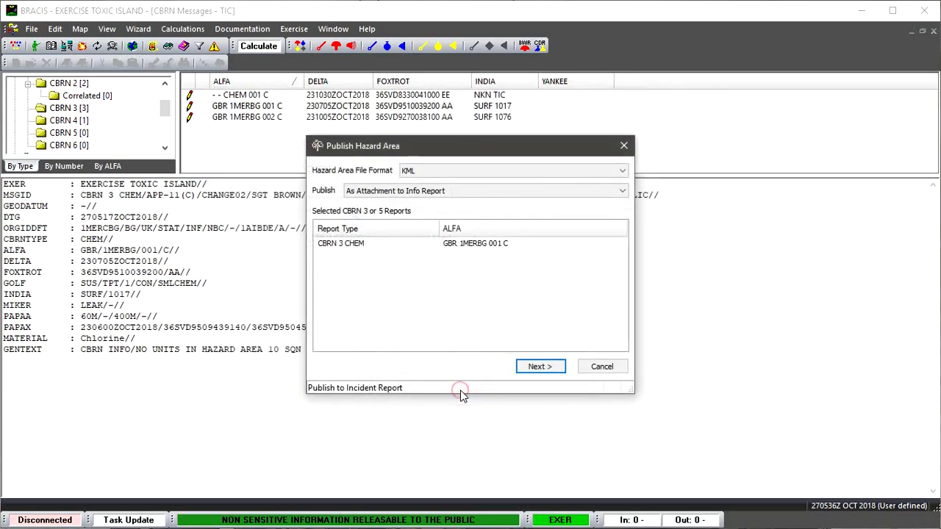
left_click(595, 366)
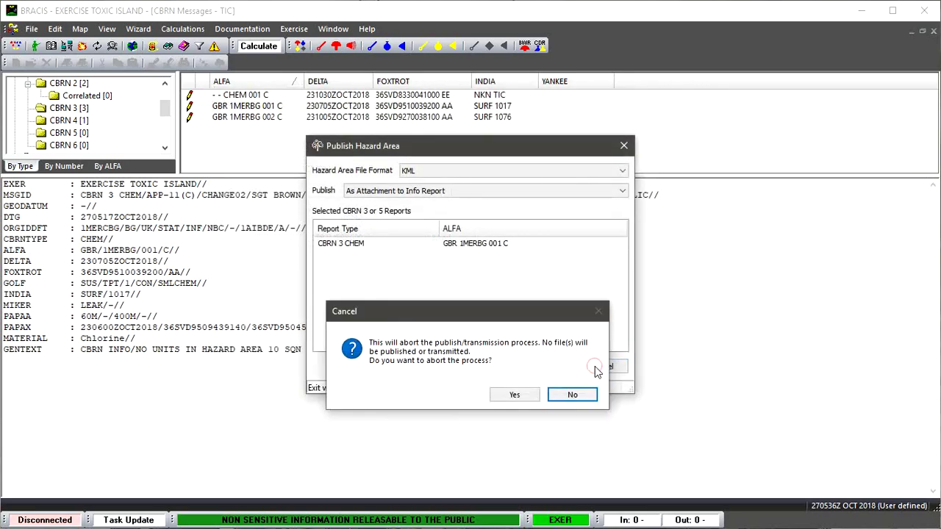
left_click(515, 395)
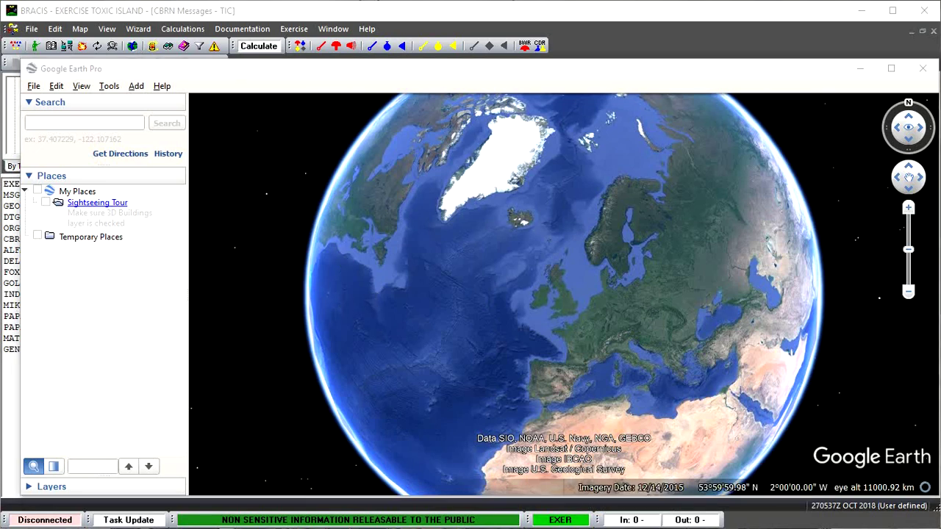
- Switch to Google Earth Pro, load the exported KML file into the places list and examine the GBR 1MERBG 001 C hazard area and its surroundings
left_click_drag(0, 312, 41, 241)
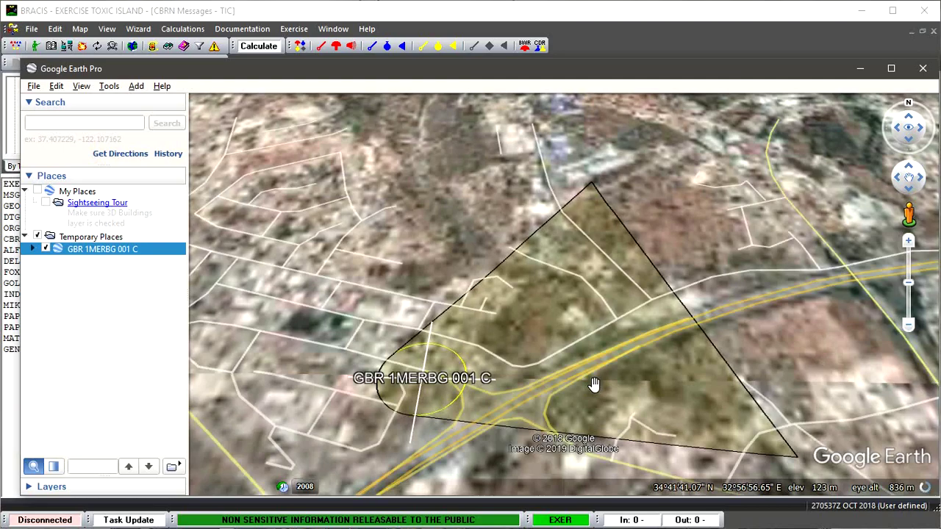
scroll(594, 384, "down", 2)
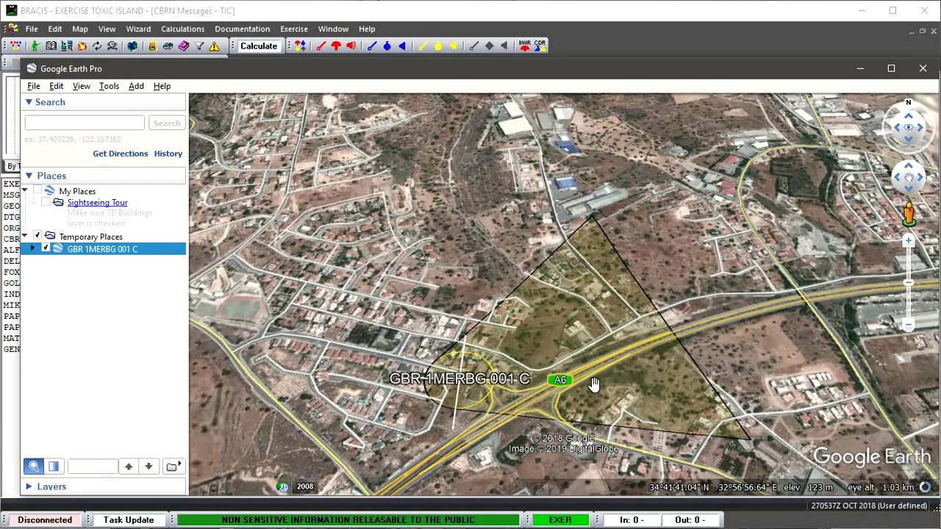
scroll(594, 383, "down", 2)
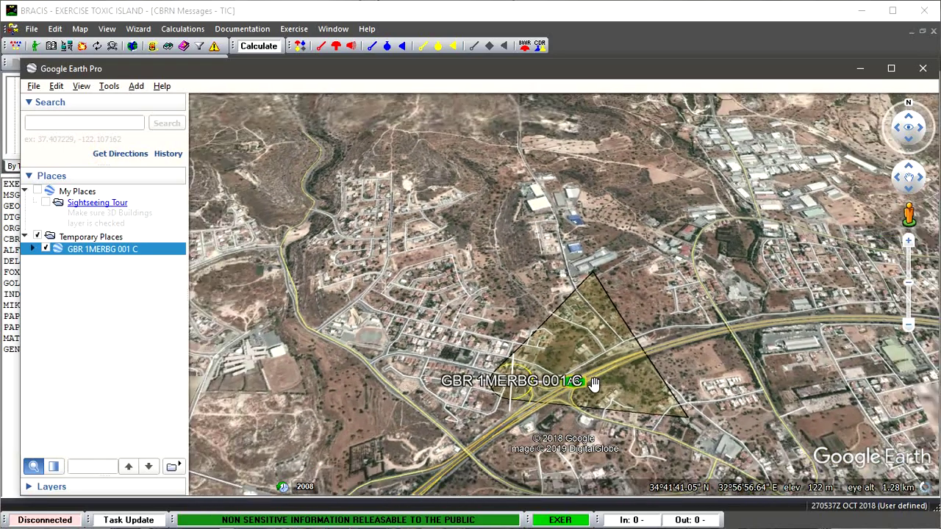
scroll(594, 383, "down", 1)
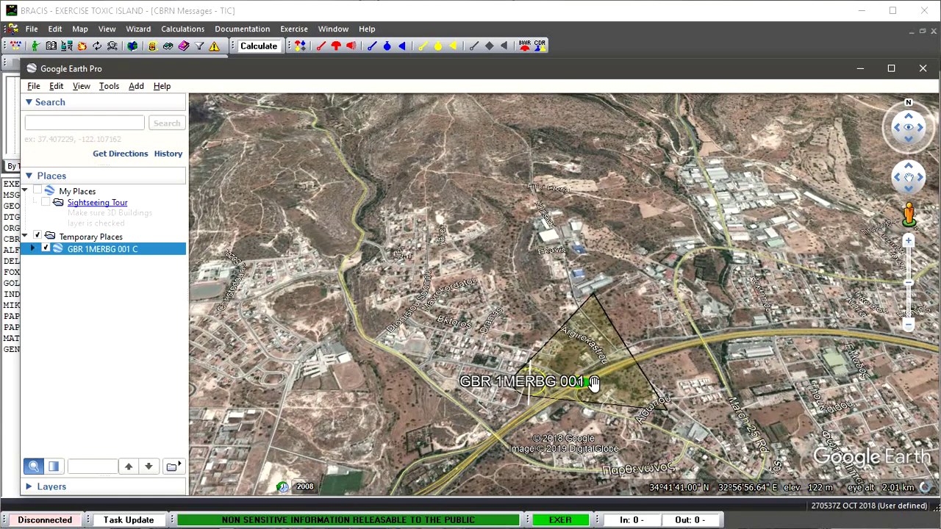
scroll(594, 383, "down", 3)
scroll(594, 383, "down", 3)
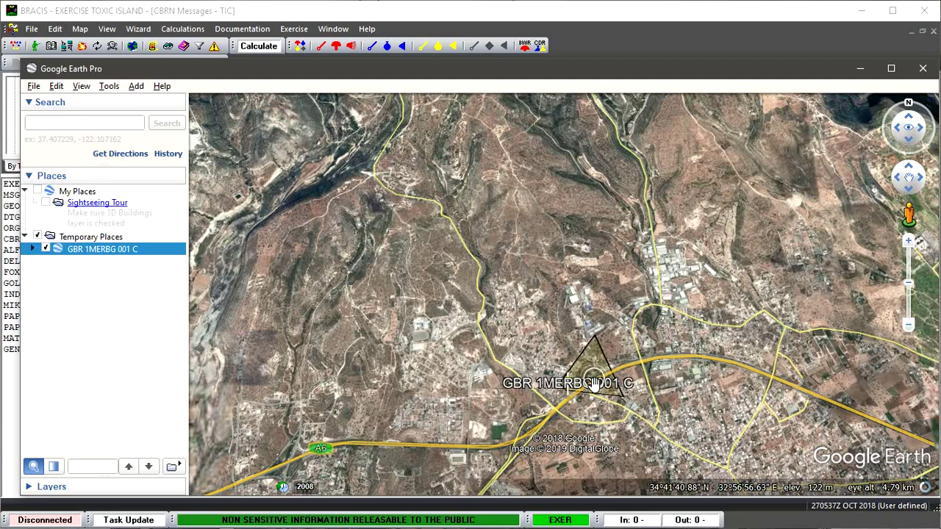
scroll(581, 414, "up", 2)
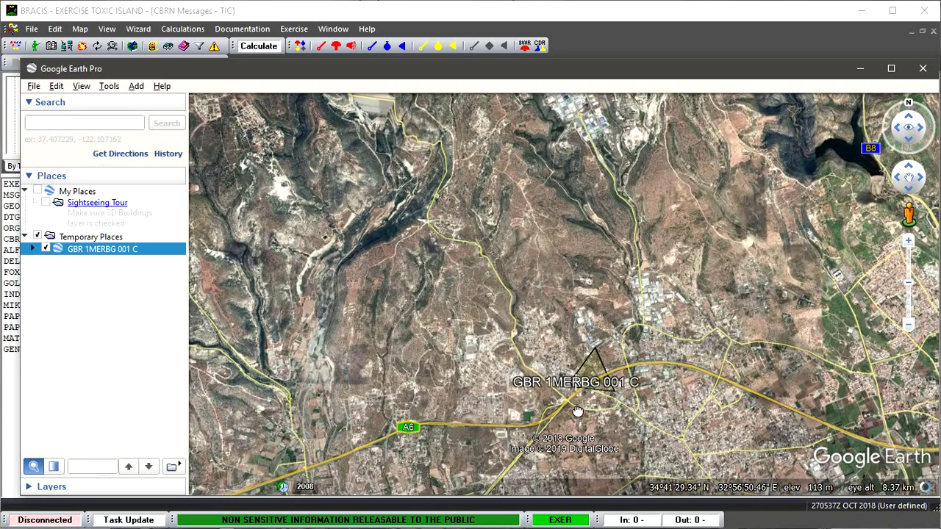
scroll(570, 368, "up", 5)
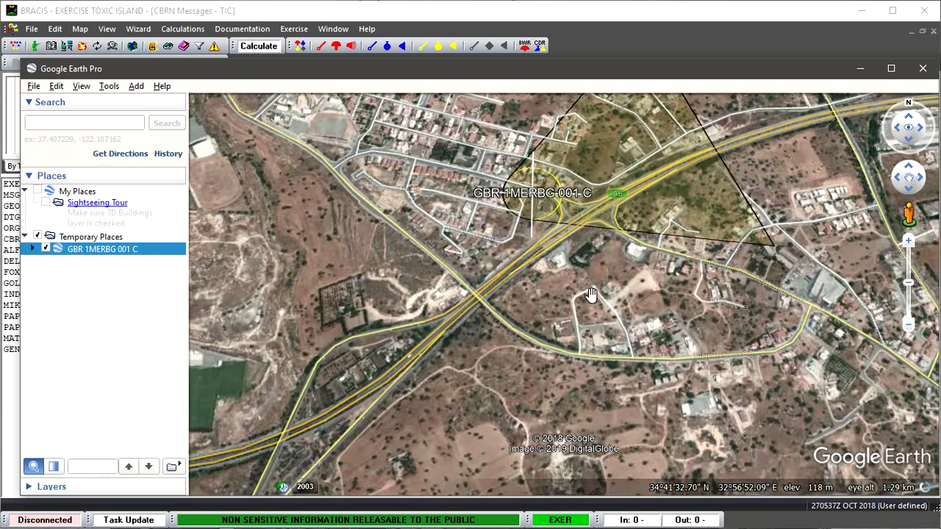
left_click_drag(592, 294, 585, 426)
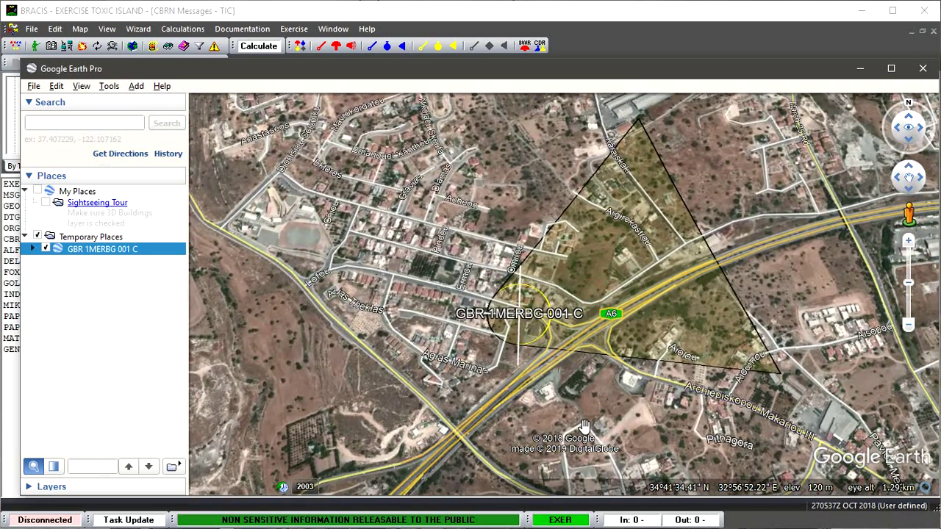